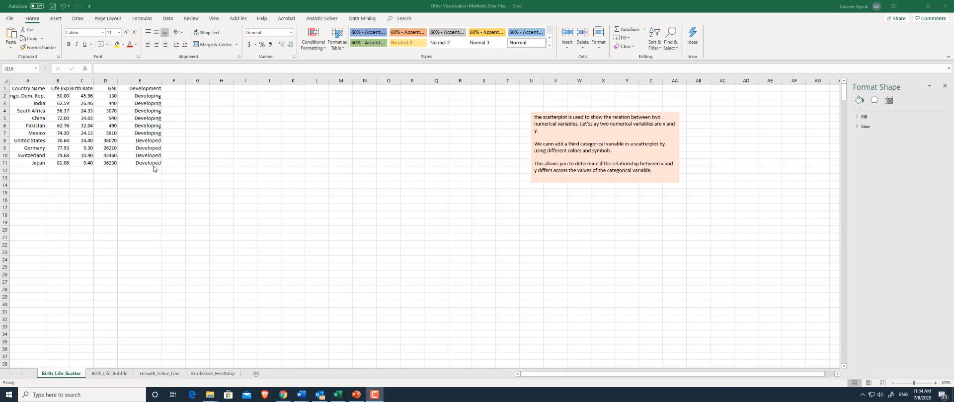
Insert an empty markers-only scatter chart on the Birth_Life_Scatter sheet and place it beside the data table
{"action": "left_click", "coordinate": [55, 18]}
{"action": "left_click", "coordinate": [332, 45]}
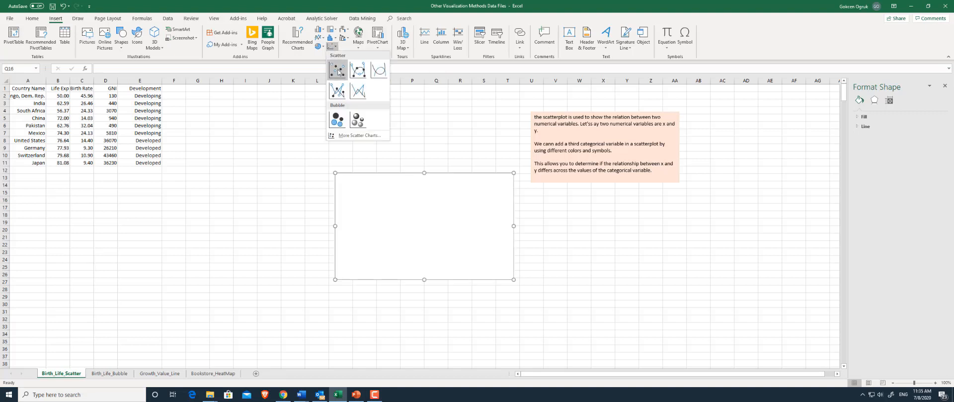
{"action": "left_click", "coordinate": [338, 72]}
{"action": "left_click_drag", "start_coordinate": [379, 198], "coordinate": [268, 121]}
Add a series named "Developing" to the scatter chart, with X values from B2:B7 and Y values from C2:C7
{"action": "right_click", "coordinate": [275, 135]}
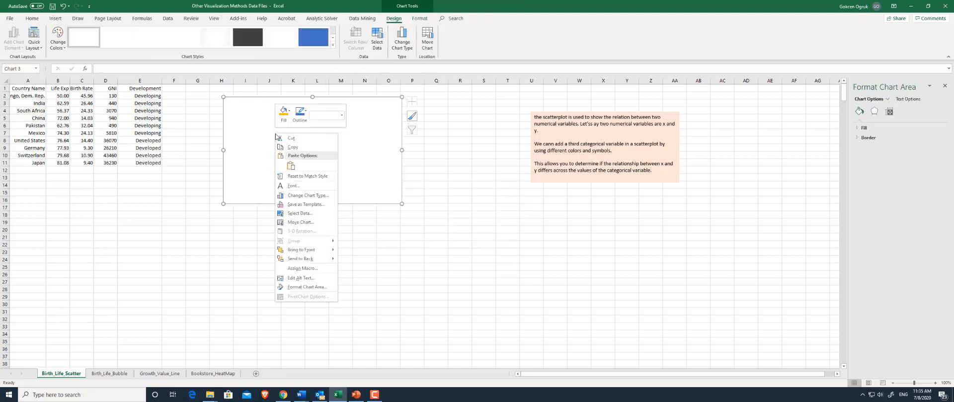
{"action": "left_click", "coordinate": [300, 214]}
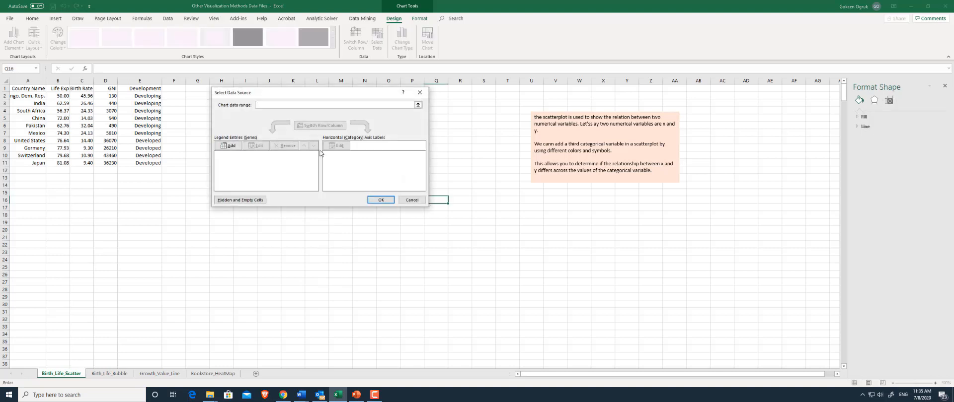
{"action": "left_click", "coordinate": [229, 147]}
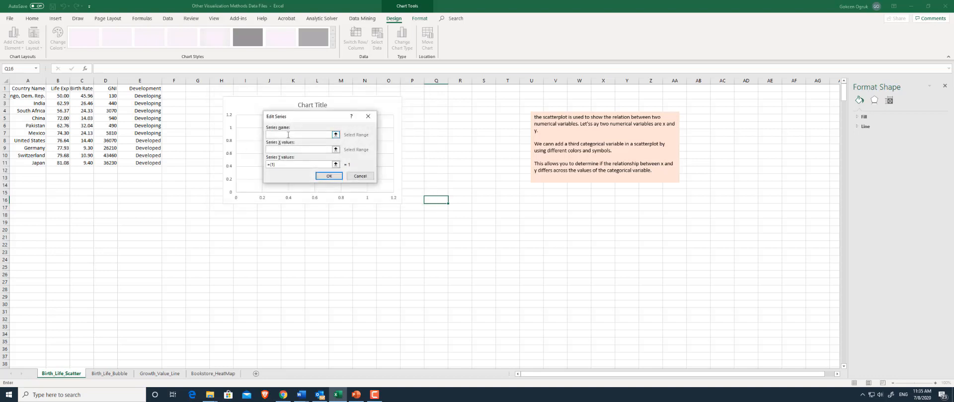
{"action": "type", "text": "Developing"}
{"action": "left_click", "coordinate": [287, 150]}
{"action": "left_click_drag", "start_coordinate": [63, 96], "coordinate": [62, 132]}
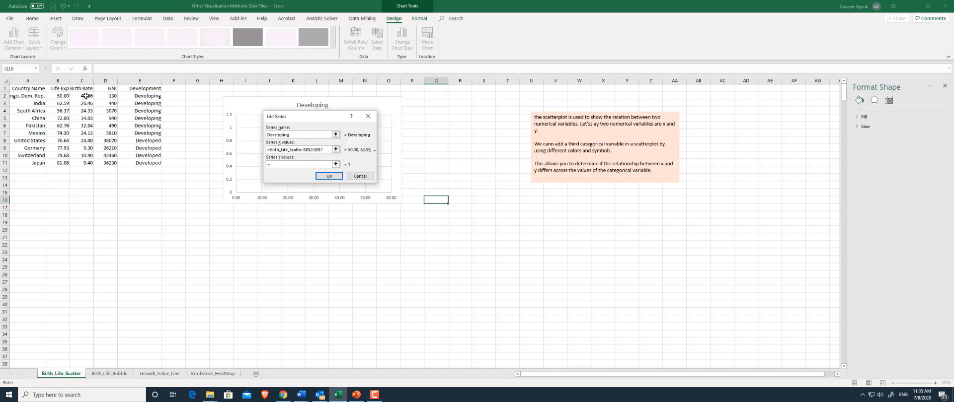
{"action": "left_click_drag", "start_coordinate": [85, 96], "coordinate": [79, 132]}
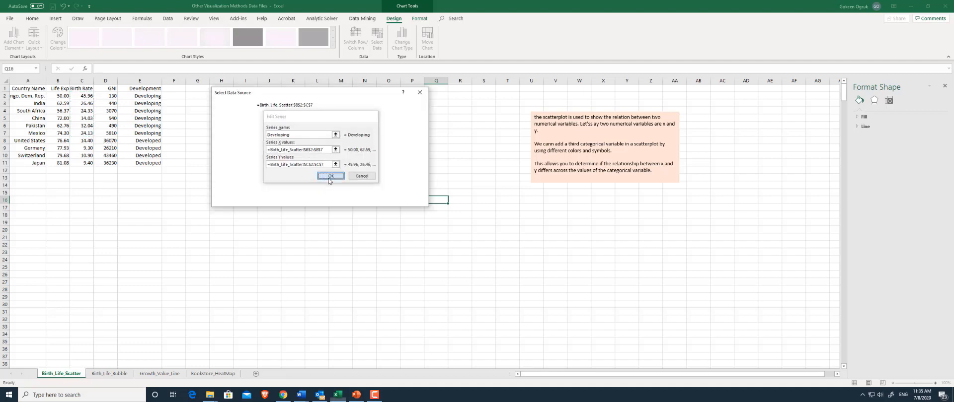
{"action": "left_click", "coordinate": [329, 175]}
{"action": "left_click", "coordinate": [374, 202]}
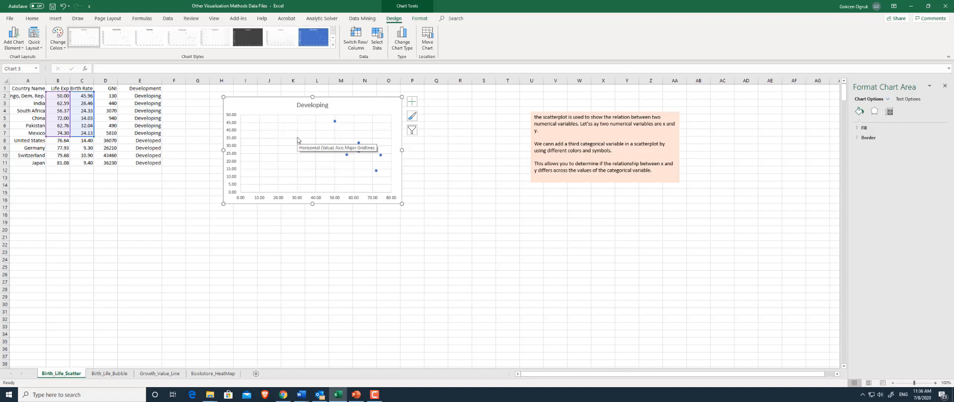
Add a second scatter series named "Developed", with X values from B8:B11 and Y values from C8:C11
{"action": "right_click", "coordinate": [297, 133]}
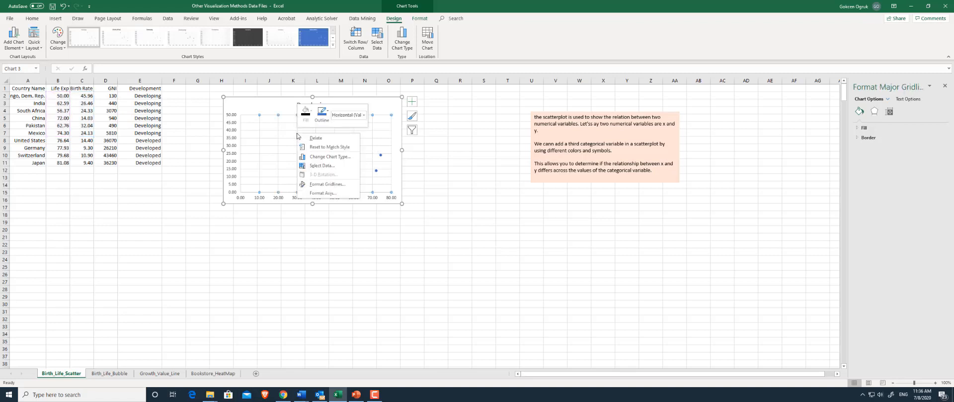
{"action": "left_click", "coordinate": [321, 168]}
{"action": "left_click", "coordinate": [233, 146]}
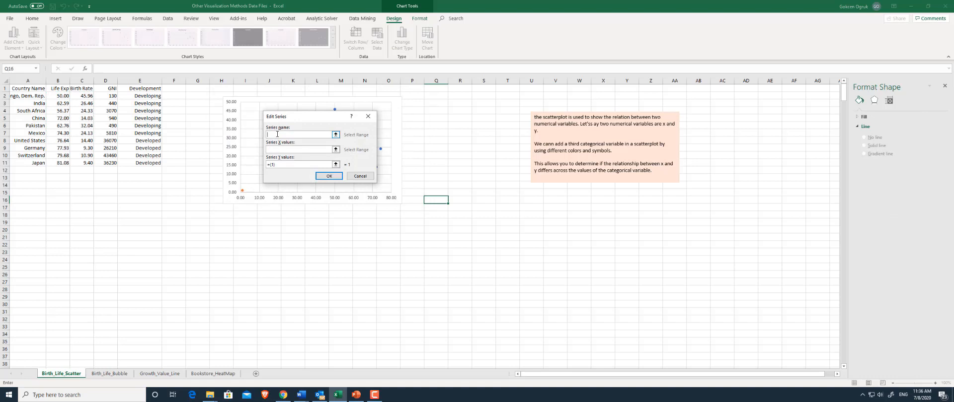
{"action": "type", "text": "Developed"}
{"action": "left_click_drag", "start_coordinate": [63, 141], "coordinate": [65, 160]}
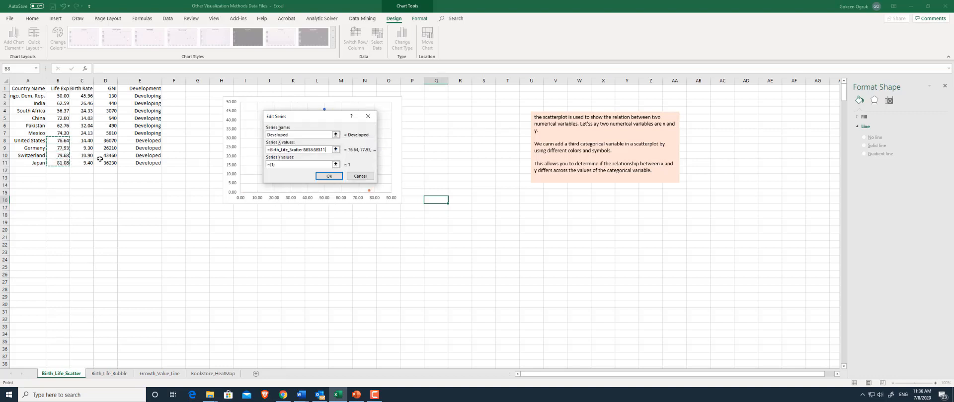
{"action": "left_click", "coordinate": [279, 164]}
{"action": "left_click_drag", "start_coordinate": [87, 142], "coordinate": [88, 163]}
{"action": "left_click", "coordinate": [329, 176]}
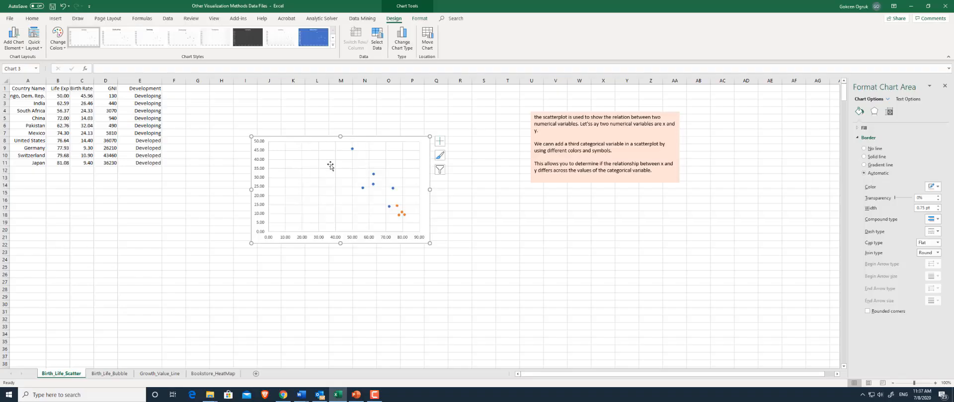
Adjust the scatter chart's elements: gridlines off, legend set to Top, and axis titles on
{"action": "left_click", "coordinate": [439, 141]}
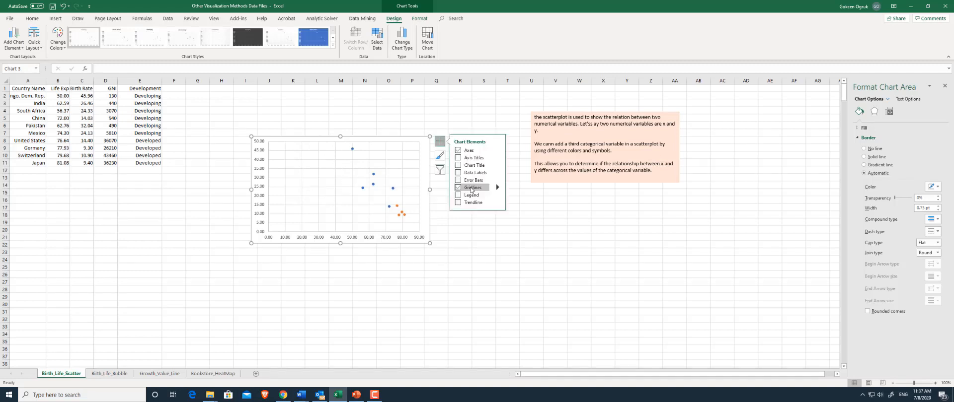
{"action": "left_click", "coordinate": [471, 189]}
{"action": "left_click", "coordinate": [470, 195]}
{"action": "mouse_move", "coordinate": [497, 195]}
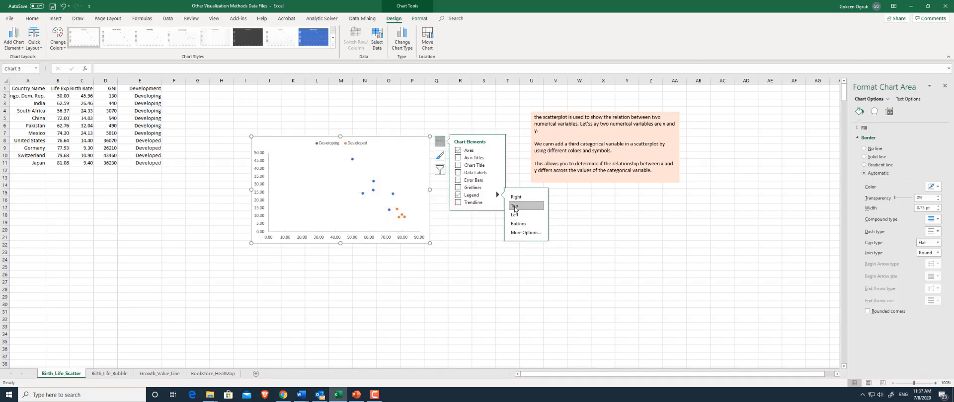
{"action": "left_click", "coordinate": [458, 157]}
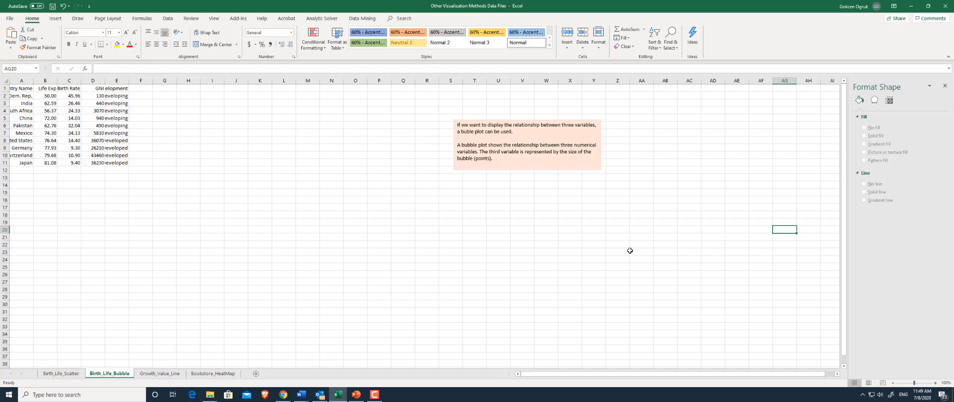
Insert an empty 2-D bubble chart on the Birth_Life_Bubble sheet
{"action": "left_click", "coordinate": [56, 20]}
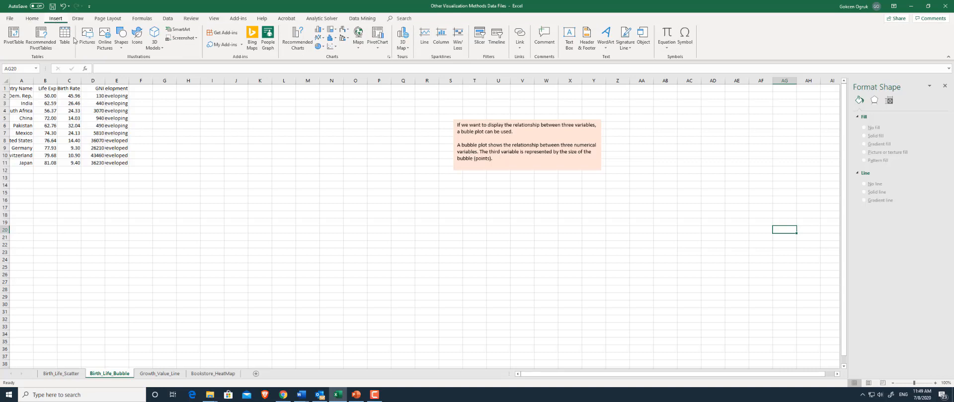
{"action": "left_click", "coordinate": [332, 46]}
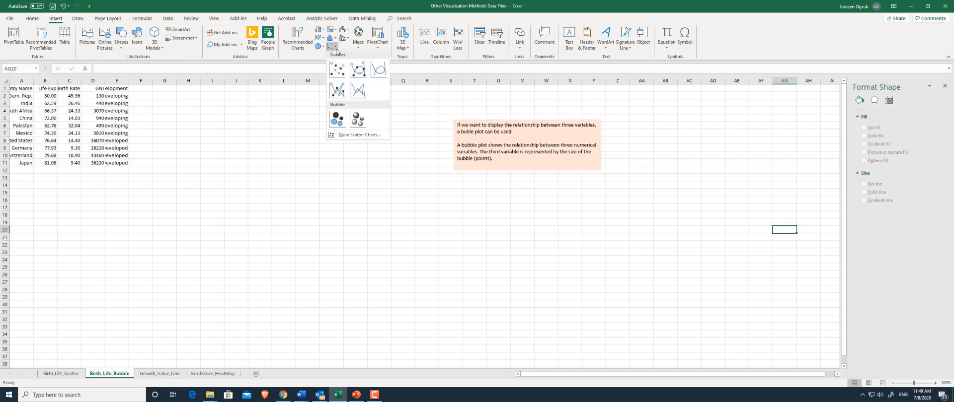
{"action": "left_click", "coordinate": [337, 120]}
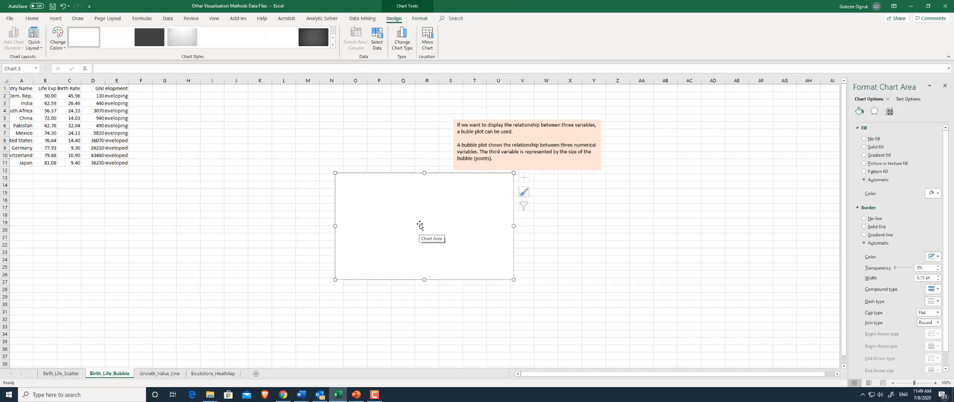
Add an unnamed series to the bubble chart with X values B2:B11, Y values C2:C11 and bubble sizes D2:D11
{"action": "right_click", "coordinate": [408, 213]}
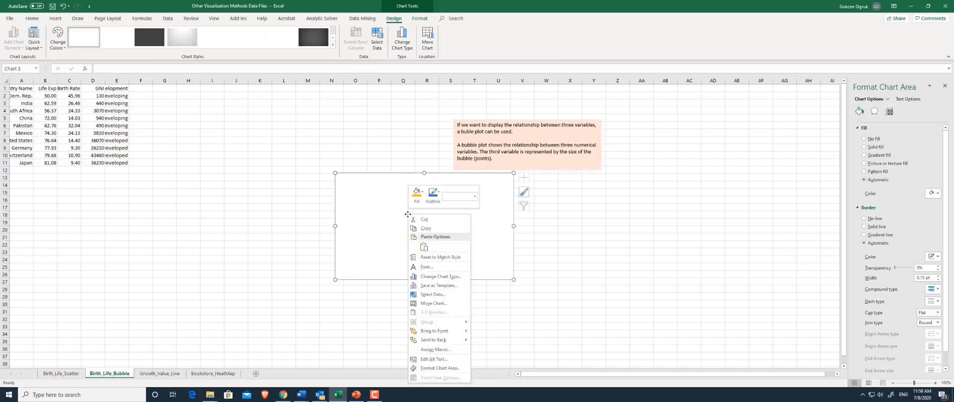
{"action": "left_click", "coordinate": [431, 294]}
{"action": "left_click", "coordinate": [232, 147]}
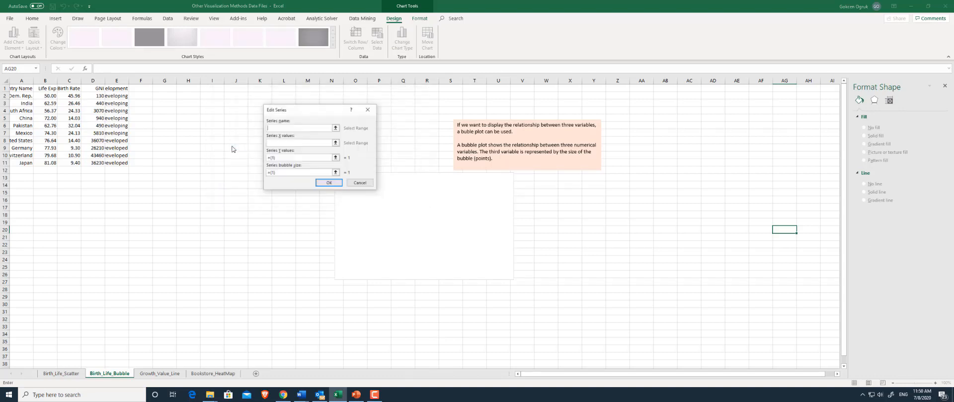
{"action": "left_click", "coordinate": [276, 144]}
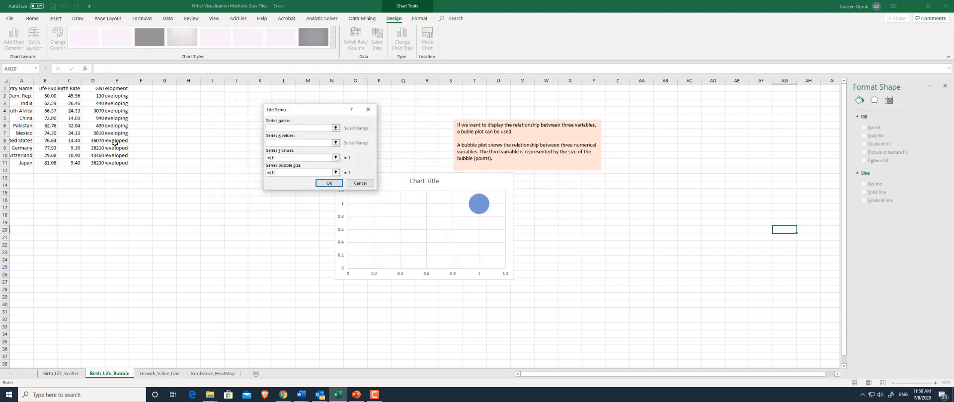
{"action": "left_click_drag", "start_coordinate": [50, 96], "coordinate": [50, 159]}
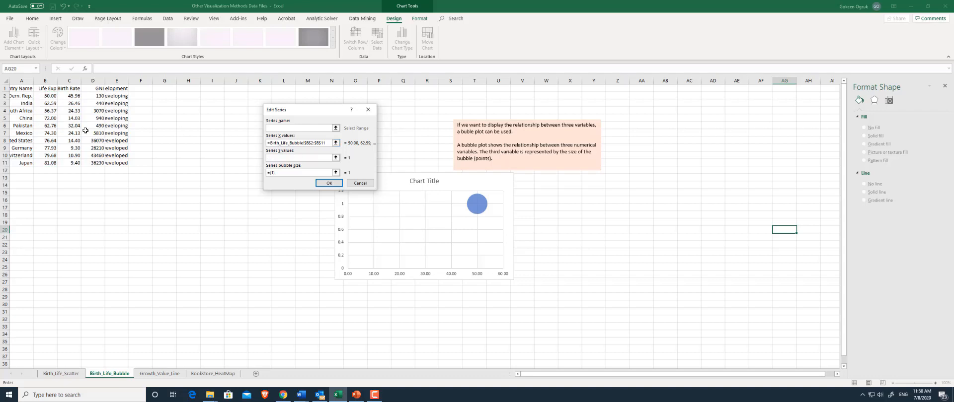
{"action": "left_click_drag", "start_coordinate": [70, 96], "coordinate": [70, 163]}
{"action": "key", "text": "BackSpace"}
{"action": "key", "text": "BackSpace"}
{"action": "key", "text": "BackSpace"}
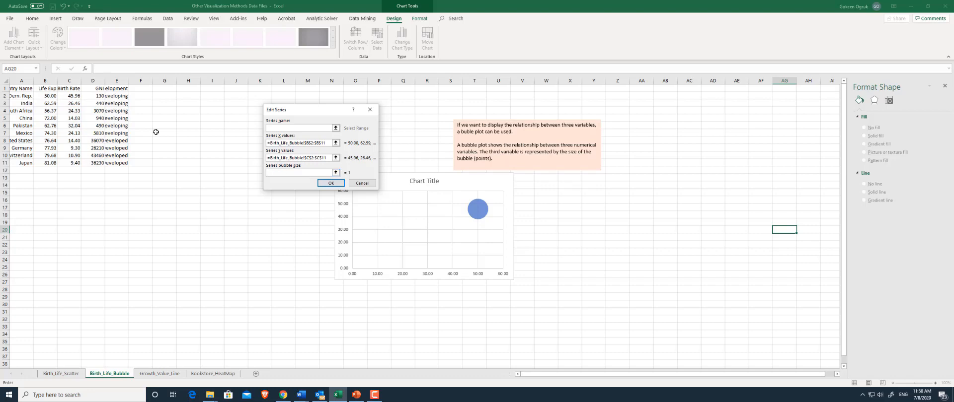
{"action": "left_click_drag", "start_coordinate": [98, 96], "coordinate": [98, 163]}
{"action": "left_click", "coordinate": [335, 187]}
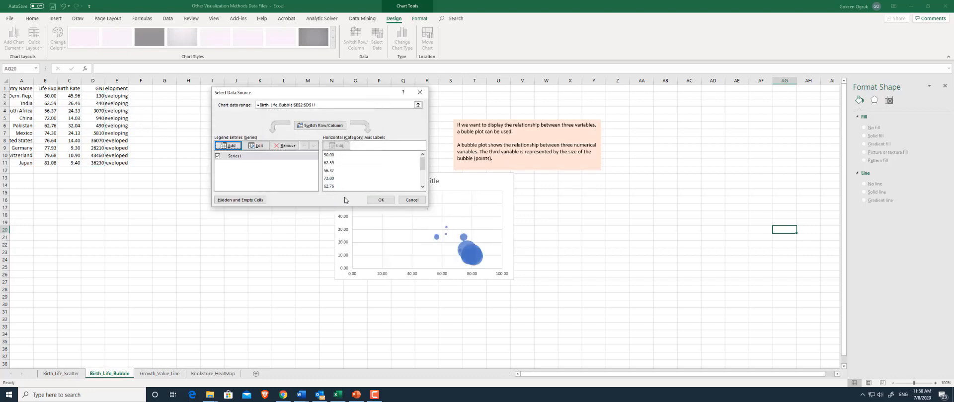
{"action": "left_click", "coordinate": [380, 200]}
Remove the bubble chart's gridlines and title it "A Bubble Plot of Birth date, Life Expectancy, and GNI"
{"action": "left_click", "coordinate": [524, 180]}
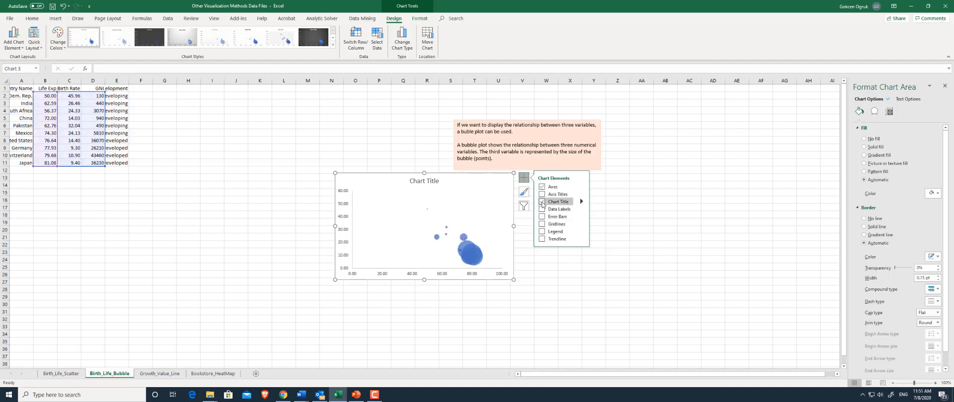
{"action": "left_click", "coordinate": [542, 202]}
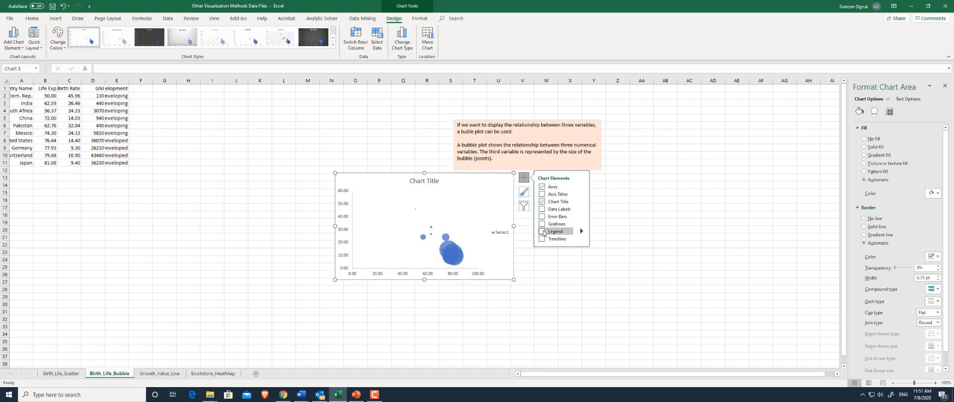
{"action": "left_click", "coordinate": [437, 182]}
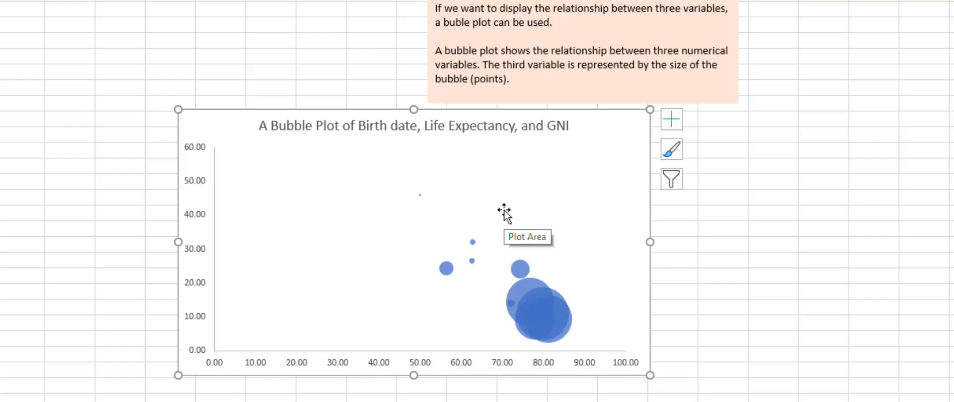
{"action": "mouse_move", "coordinate": [531, 300]}
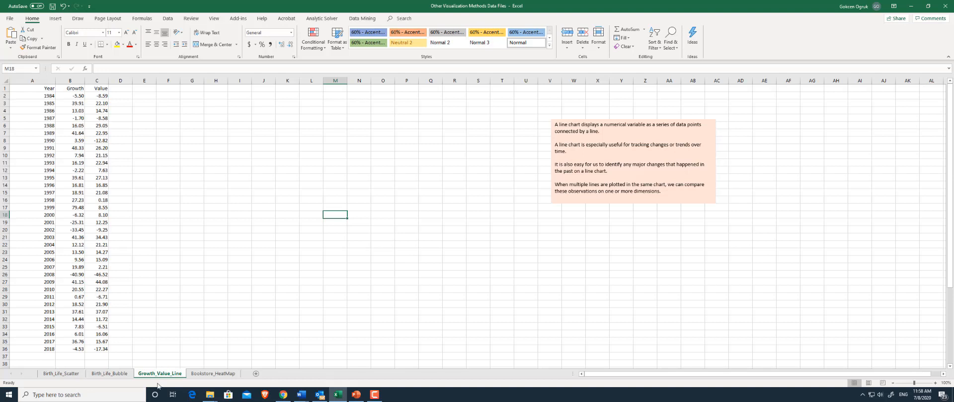
Insert a 2-D line chart of the Growth and Value columns (B1:C36) on the Growth_Value_Line sheet
{"action": "left_click", "coordinate": [191, 185]}
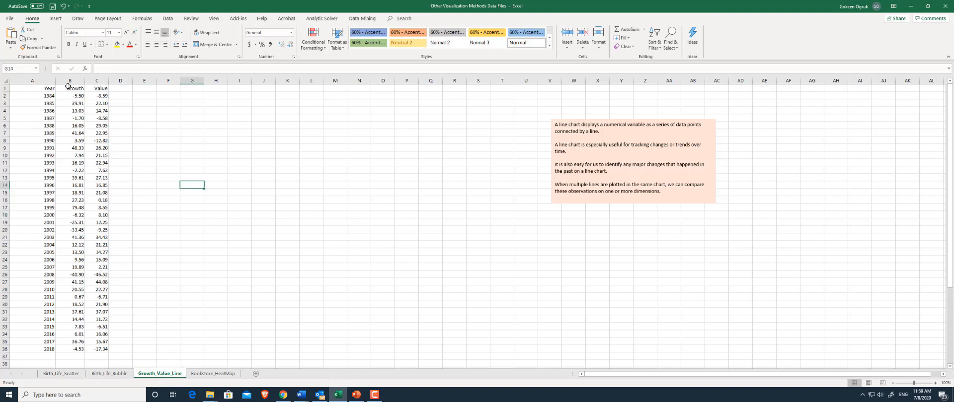
{"action": "left_click", "coordinate": [73, 90]}
{"action": "key", "text": "ctrl+shift+Down"}
{"action": "key", "text": "ctrl+shift+Right"}
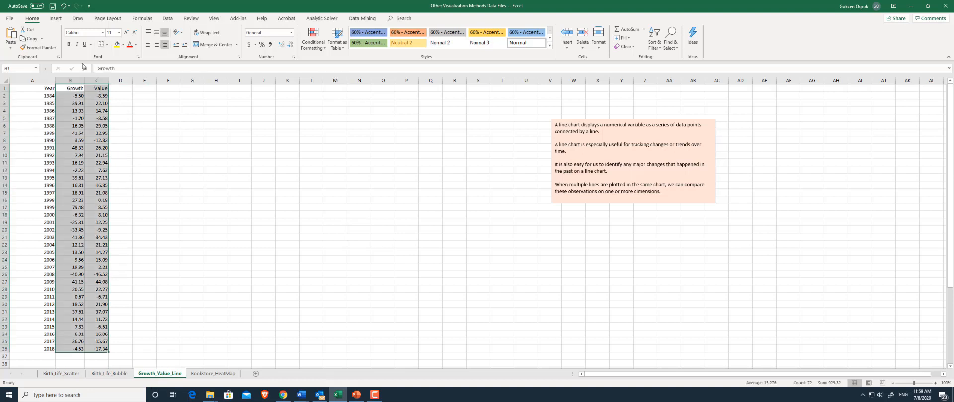
{"action": "left_click", "coordinate": [56, 19]}
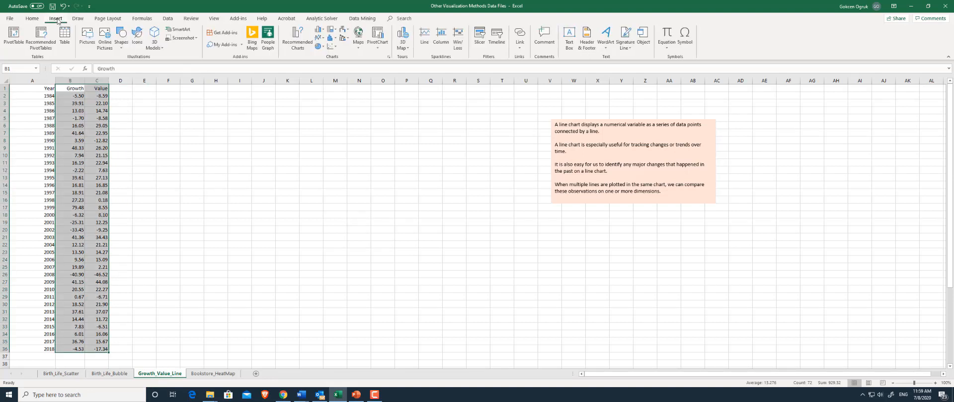
{"action": "left_click", "coordinate": [319, 38]}
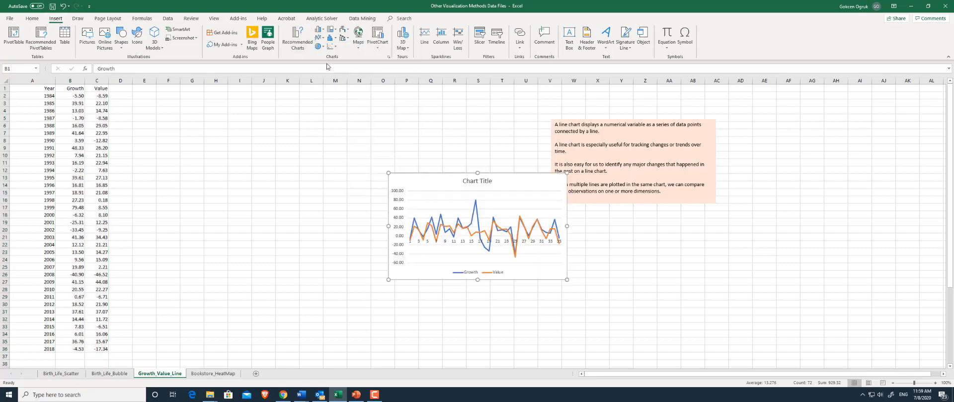
{"action": "left_click", "coordinate": [325, 60]}
Set the line chart's horizontal axis labels to the years in A2:A36
{"action": "right_click", "coordinate": [354, 162]}
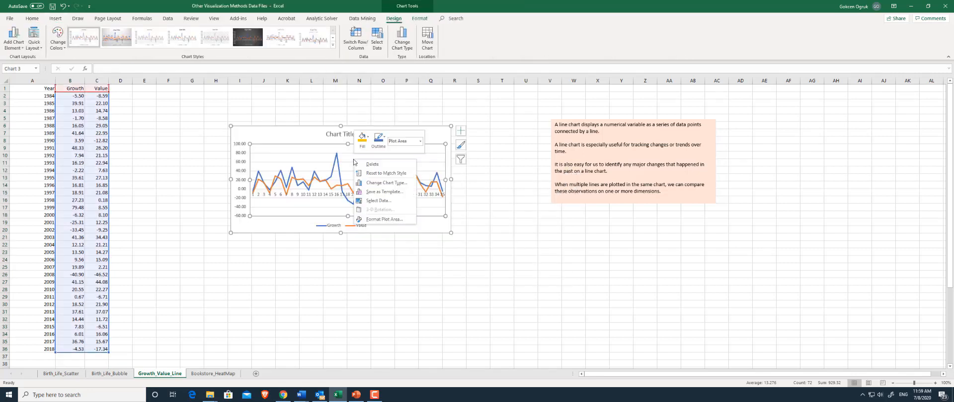
{"action": "left_click", "coordinate": [374, 201]}
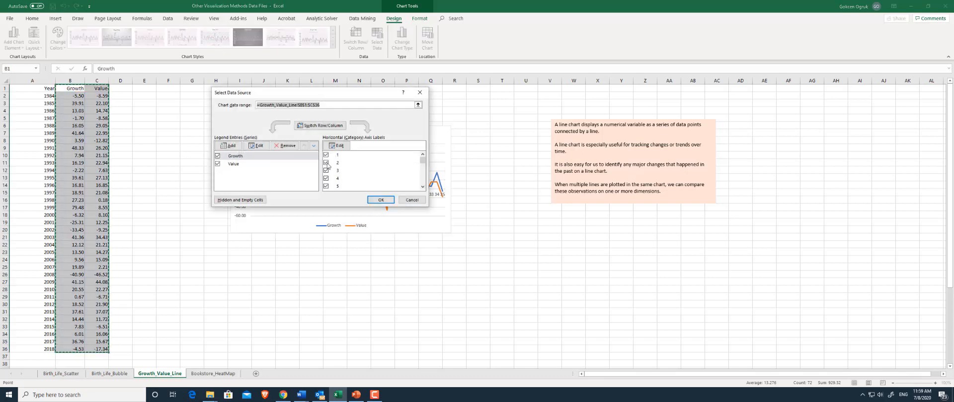
{"action": "left_click", "coordinate": [339, 146]}
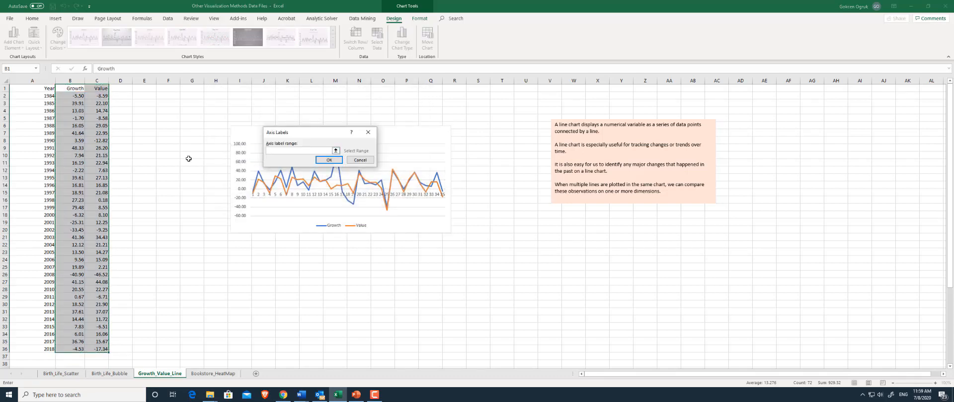
{"action": "left_click_drag", "start_coordinate": [50, 97], "coordinate": [26, 350]}
{"action": "left_click", "coordinate": [328, 160]}
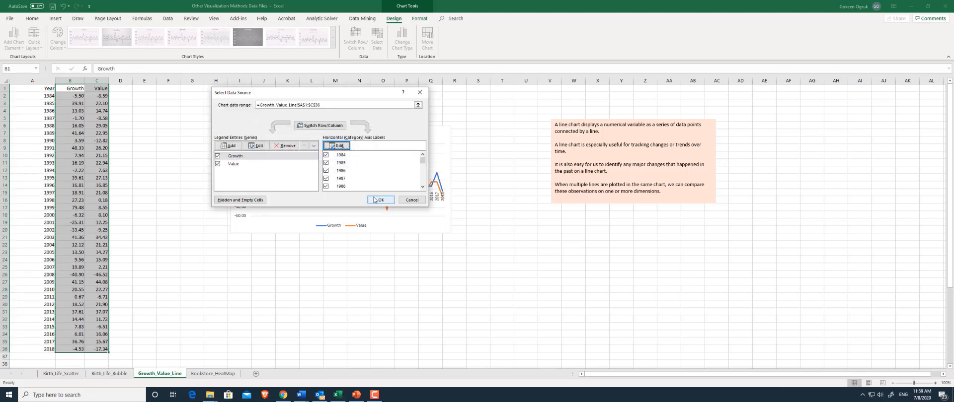
{"action": "left_click", "coordinate": [377, 200]}
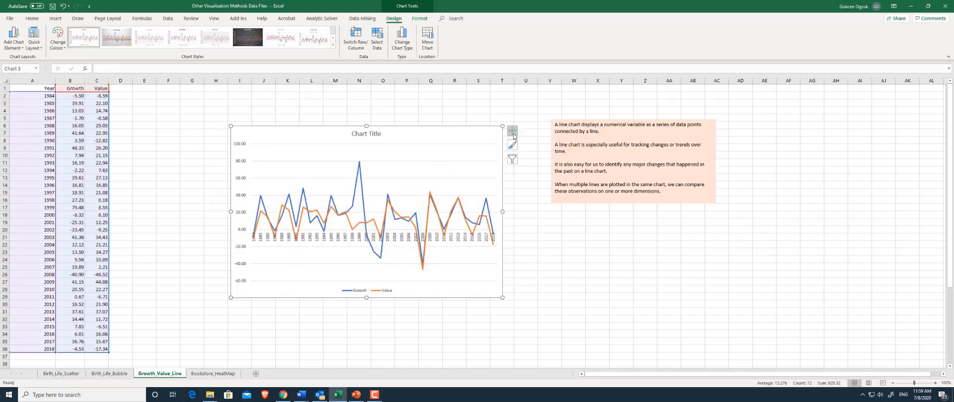
Remove the line chart's gridlines and title it "A Line Chart for the Growth and Value Mutual Funds"
{"action": "left_click", "coordinate": [513, 136]}
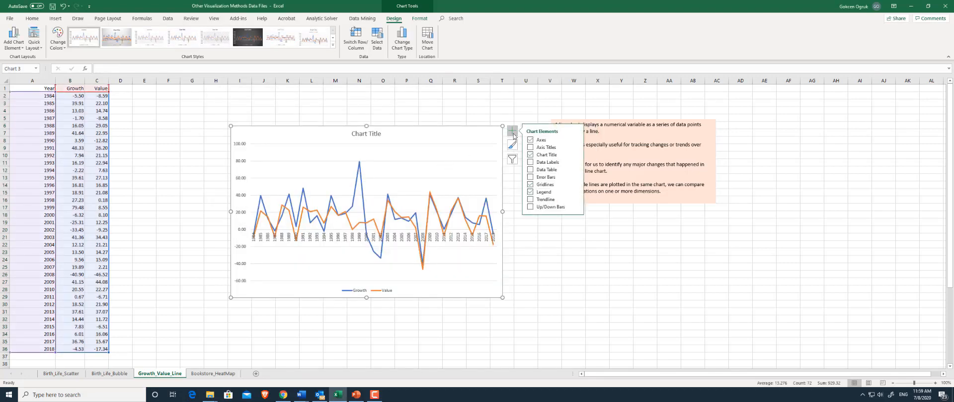
{"action": "left_click", "coordinate": [530, 185]}
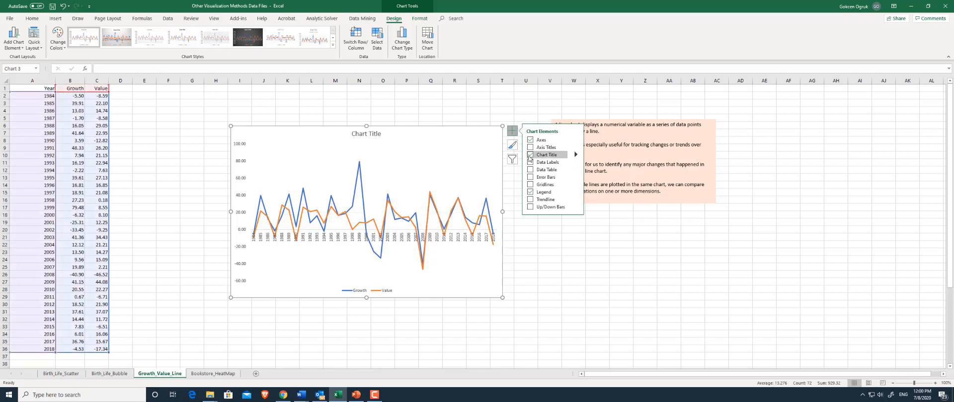
{"action": "left_click", "coordinate": [383, 134]}
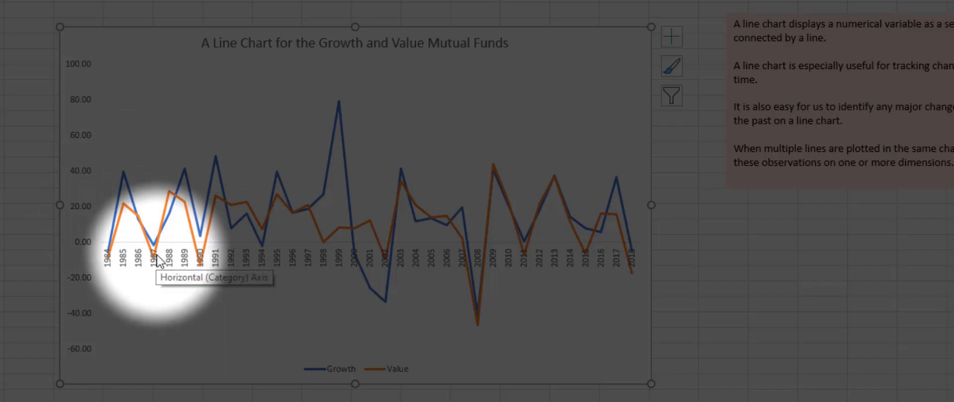
{"action": "mouse_move", "coordinate": [155, 248]}
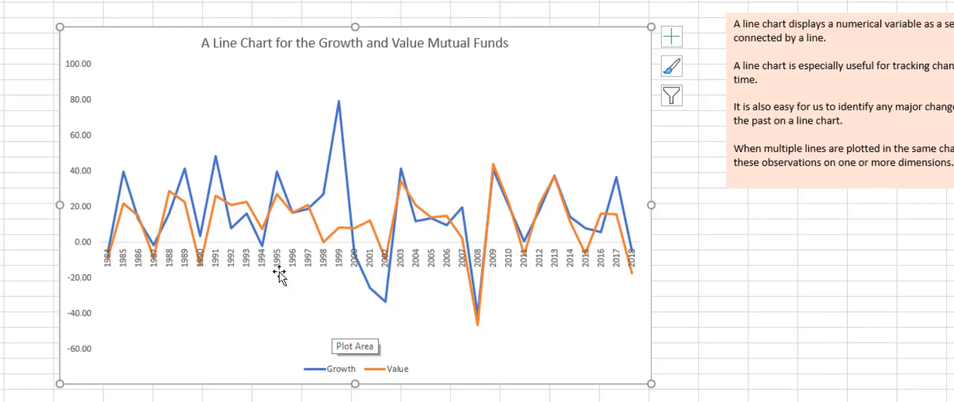
{"action": "left_click", "coordinate": [280, 273]}
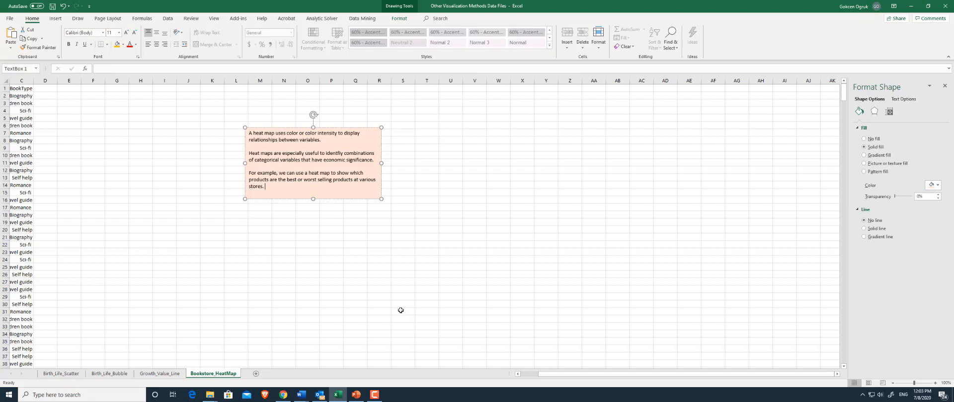
Insert a PivotTable from the bookstore data A1:C501, placed at cell E1 of the existing Bookstore_HeatMap sheet
{"action": "scroll", "coordinate": [400, 310], "scroll_direction": "left", "scroll_amount": 2}
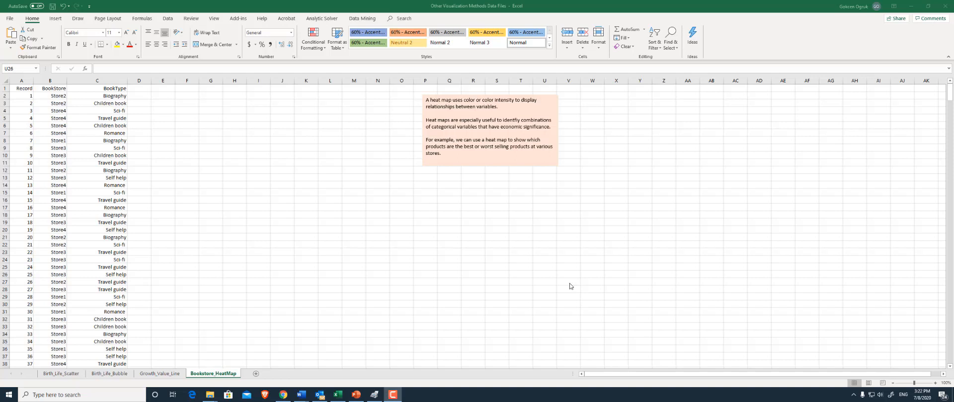
{"action": "left_click", "coordinate": [56, 19]}
{"action": "left_click", "coordinate": [24, 89]}
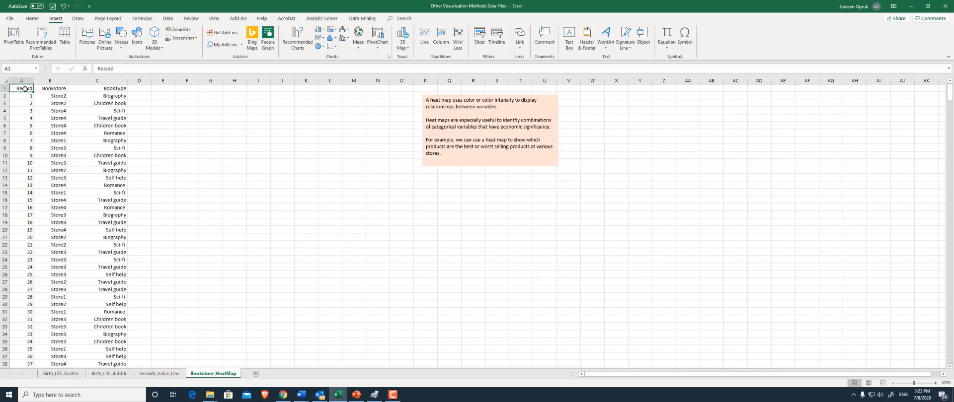
{"action": "left_click", "coordinate": [14, 37]}
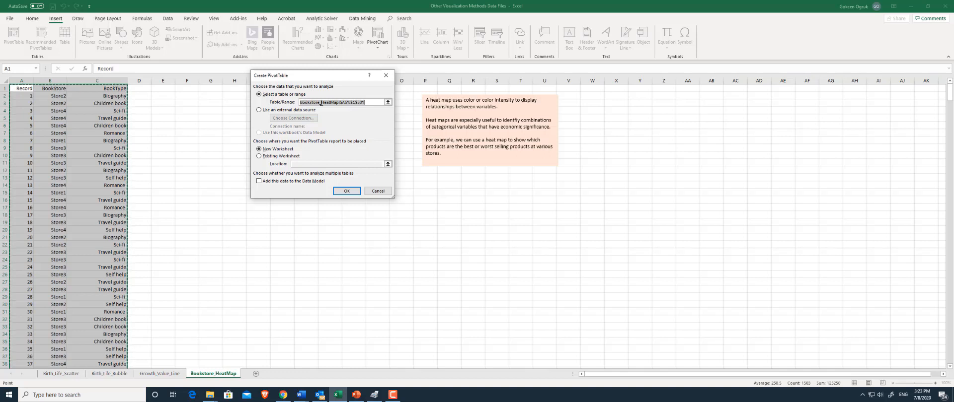
{"action": "left_click", "coordinate": [259, 157]}
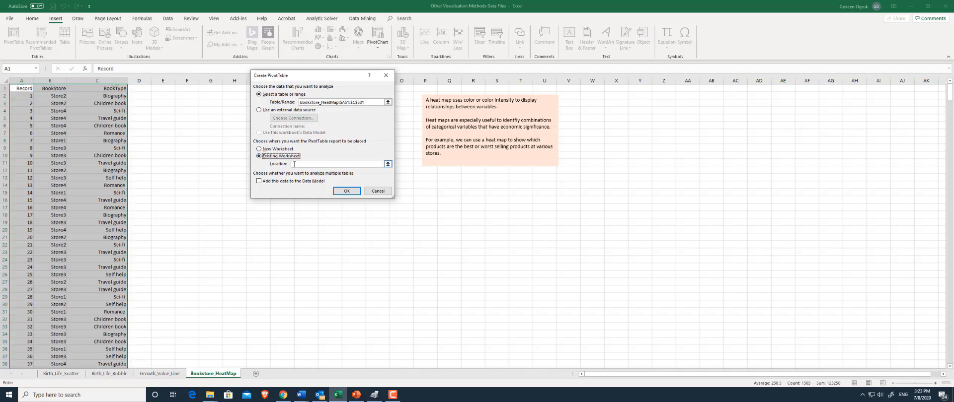
{"action": "left_click", "coordinate": [164, 88]}
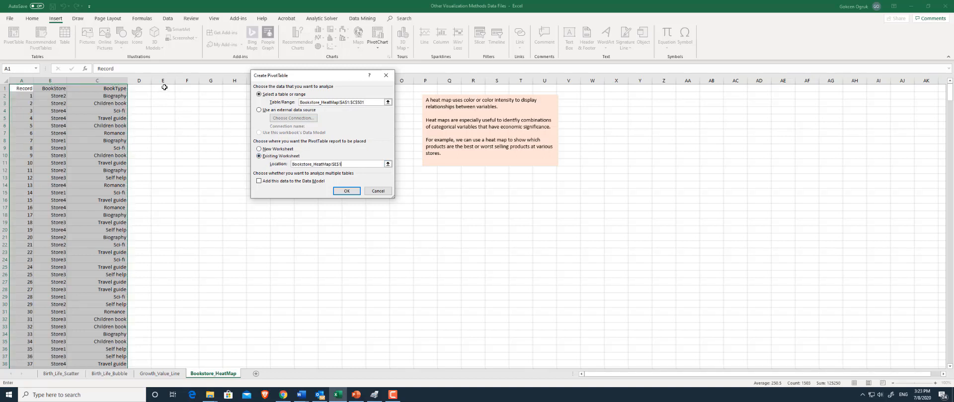
{"action": "left_click", "coordinate": [339, 192]}
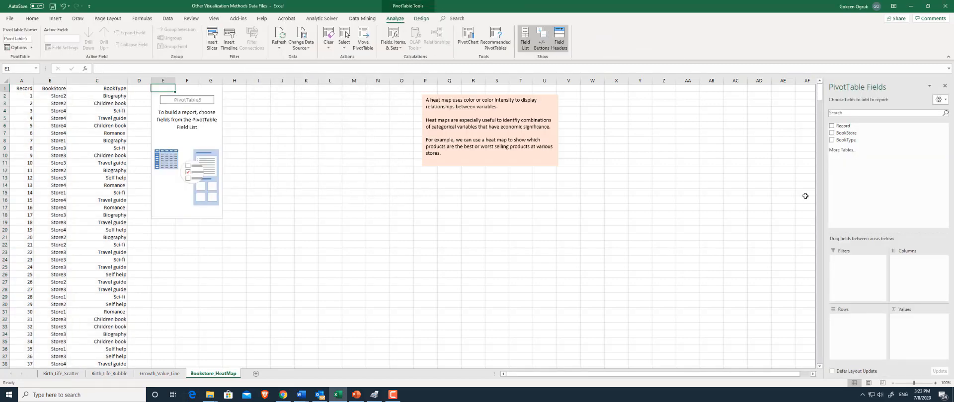
Assign BookStore to the PivotTable's rows, BookType to its columns and Record to its values
{"action": "left_click_drag", "start_coordinate": [846, 133], "coordinate": [845, 320]}
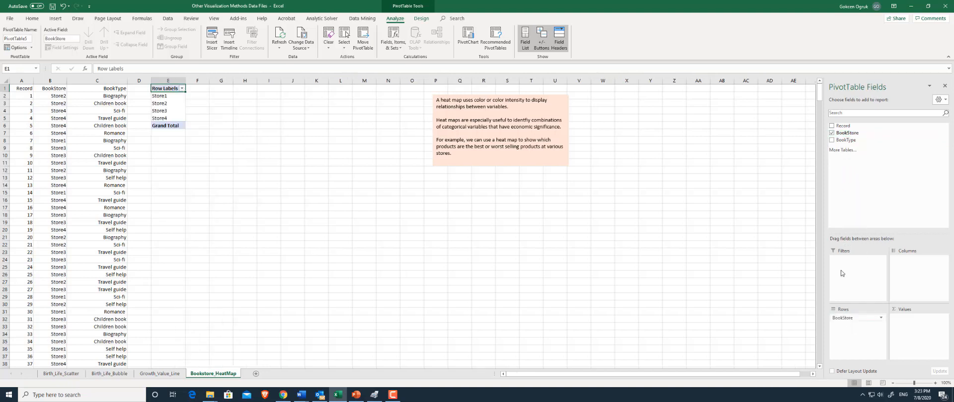
{"action": "left_click_drag", "start_coordinate": [839, 142], "coordinate": [905, 264]}
{"action": "left_click_drag", "start_coordinate": [841, 126], "coordinate": [906, 326]}
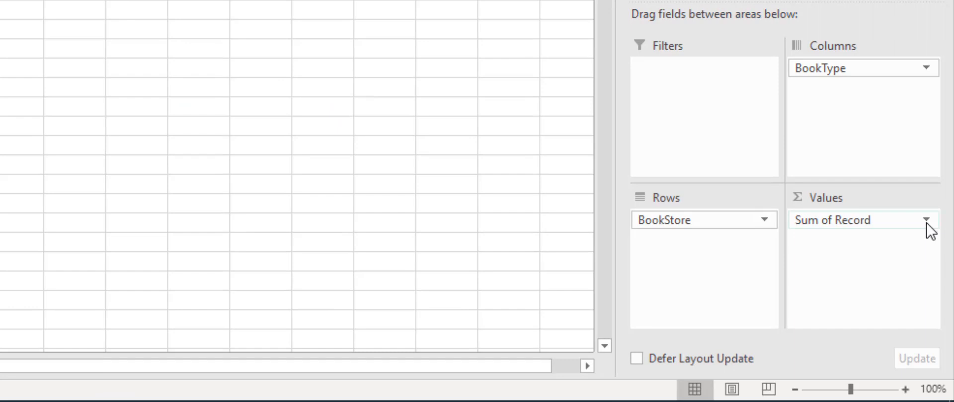
Summarize the PivotTable's Record values by Count and show them as % of Row Total
{"action": "left_click", "coordinate": [926, 221]}
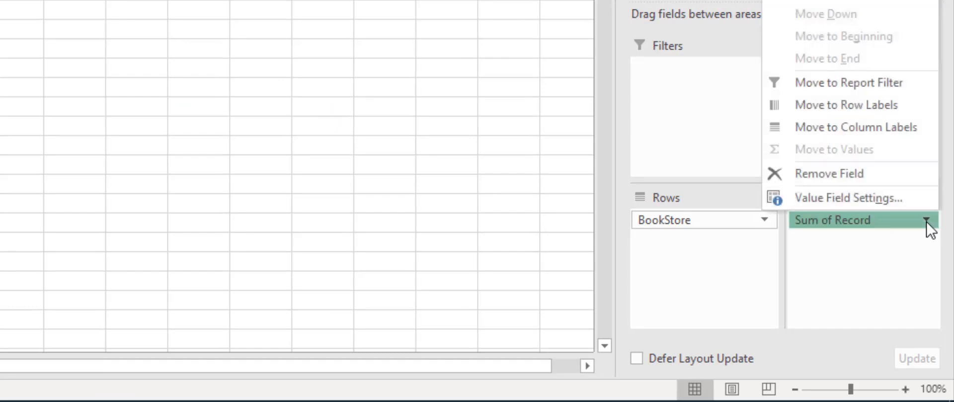
{"action": "left_click", "coordinate": [866, 201]}
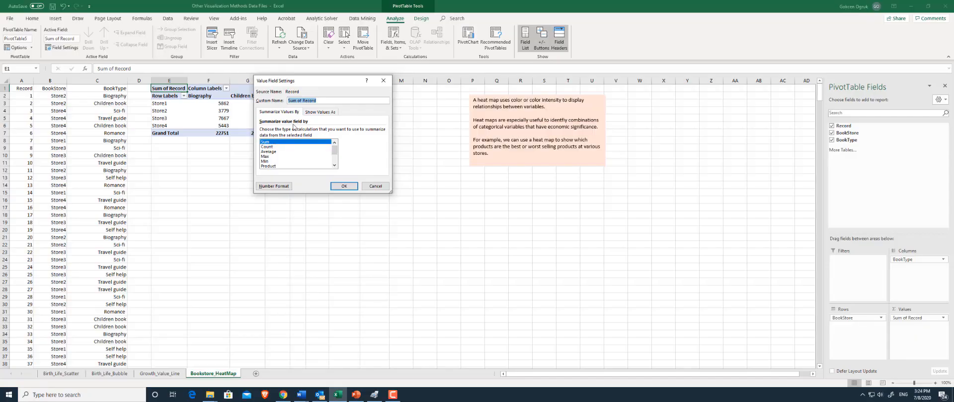
{"action": "left_click", "coordinate": [276, 147]}
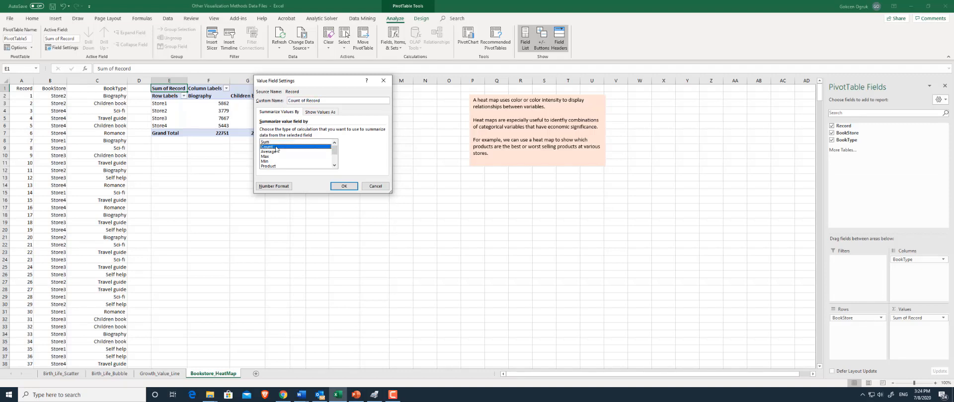
{"action": "left_click", "coordinate": [316, 113]}
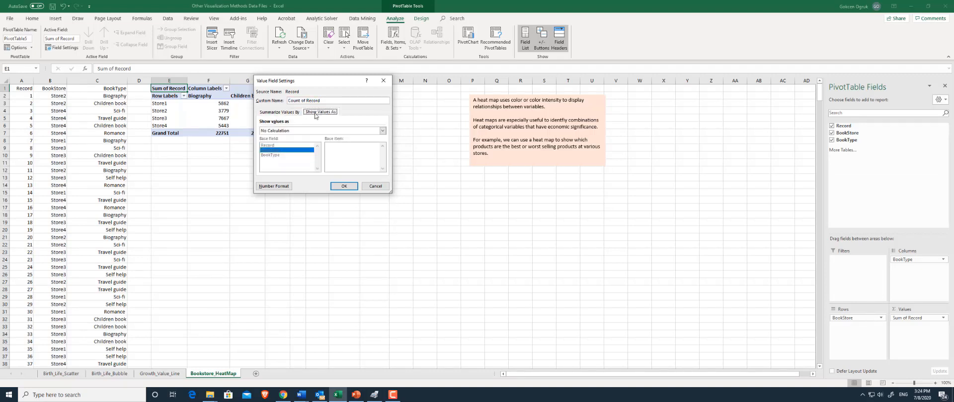
{"action": "left_click", "coordinate": [308, 131]}
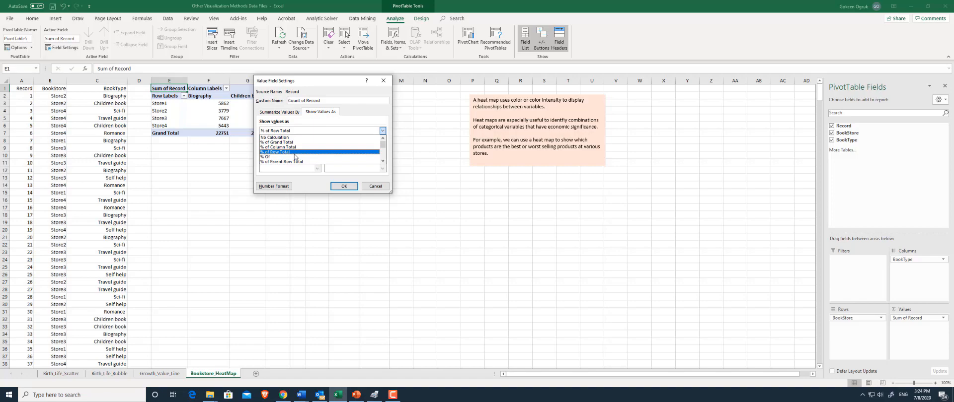
{"action": "left_click", "coordinate": [343, 186]}
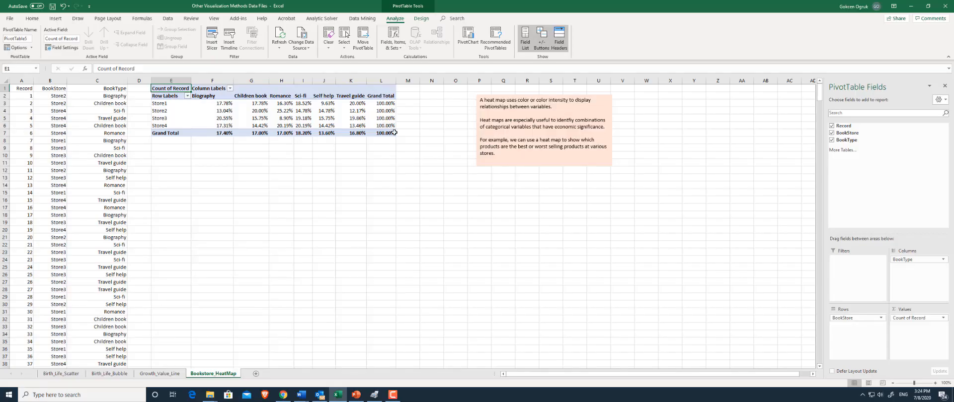
Apply the Green - Yellow - Red color scale to the PivotTable percentages in F3:K6, excluding the grand totals
{"action": "left_click", "coordinate": [181, 164]}
{"action": "left_click_drag", "start_coordinate": [209, 104], "coordinate": [353, 126]}
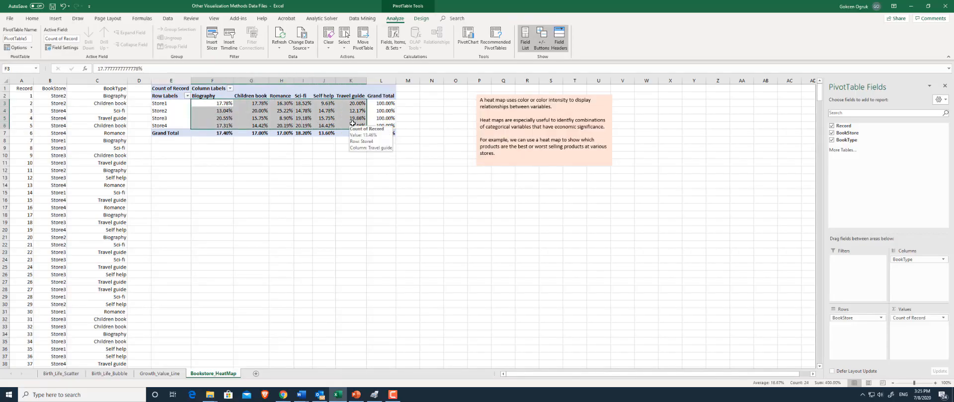
{"action": "left_click", "coordinate": [32, 19]}
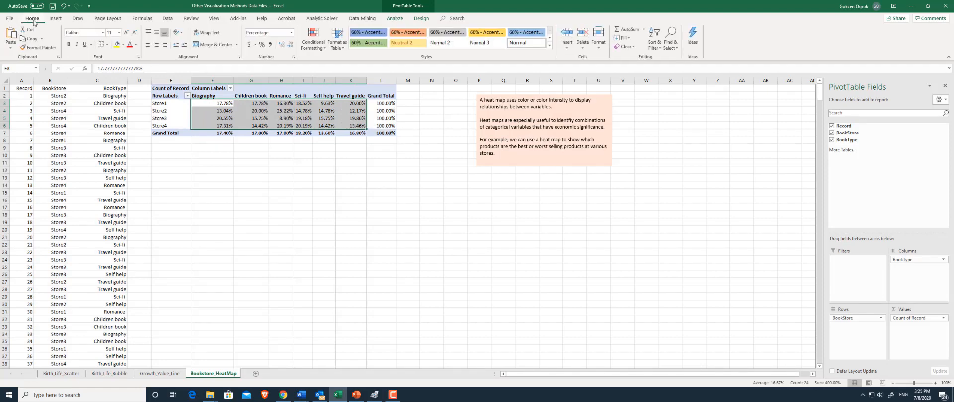
{"action": "left_click", "coordinate": [318, 48]}
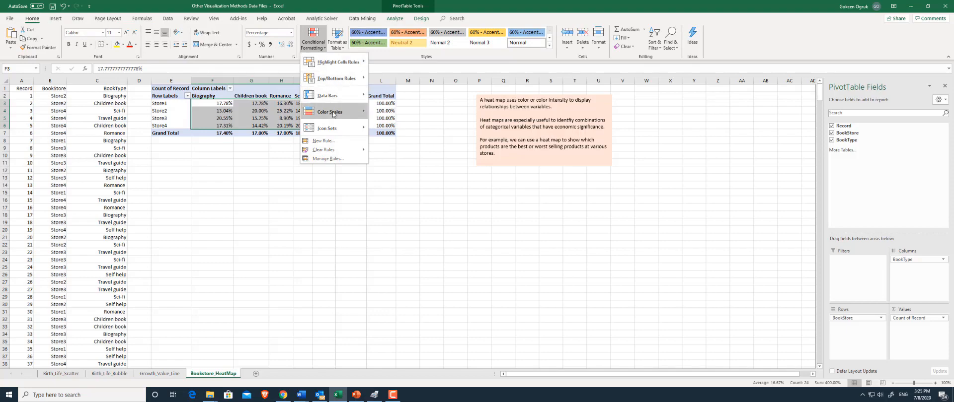
{"action": "mouse_move", "coordinate": [344, 117]}
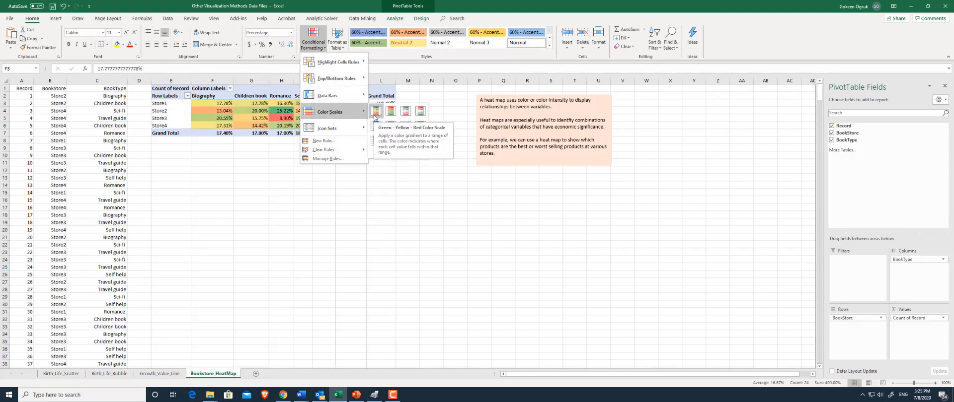
{"action": "left_click", "coordinate": [373, 114]}
{"action": "left_click", "coordinate": [381, 170]}
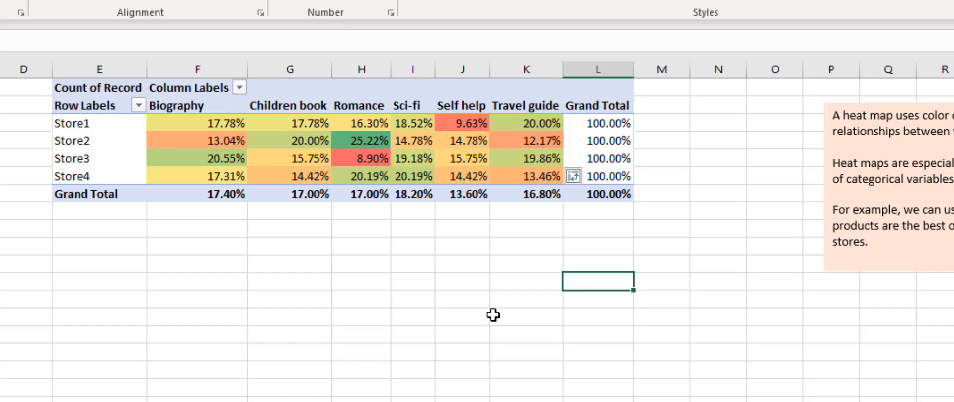
{"action": "mouse_move", "coordinate": [346, 158]}
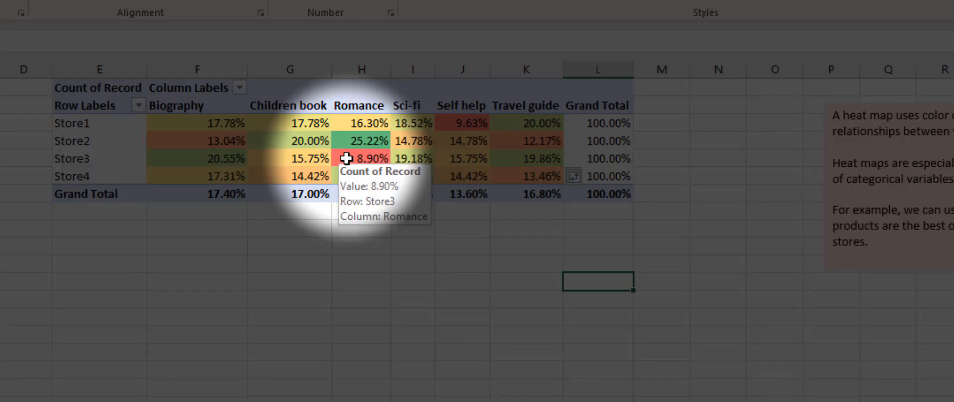
{"action": "mouse_move", "coordinate": [444, 136]}
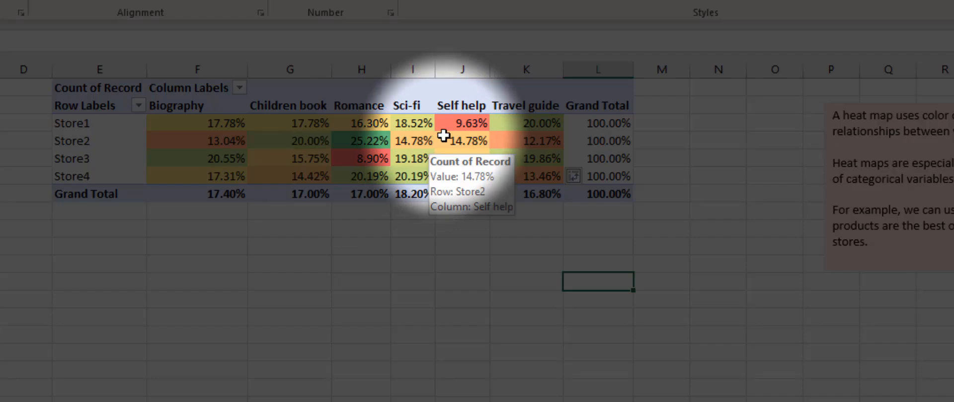